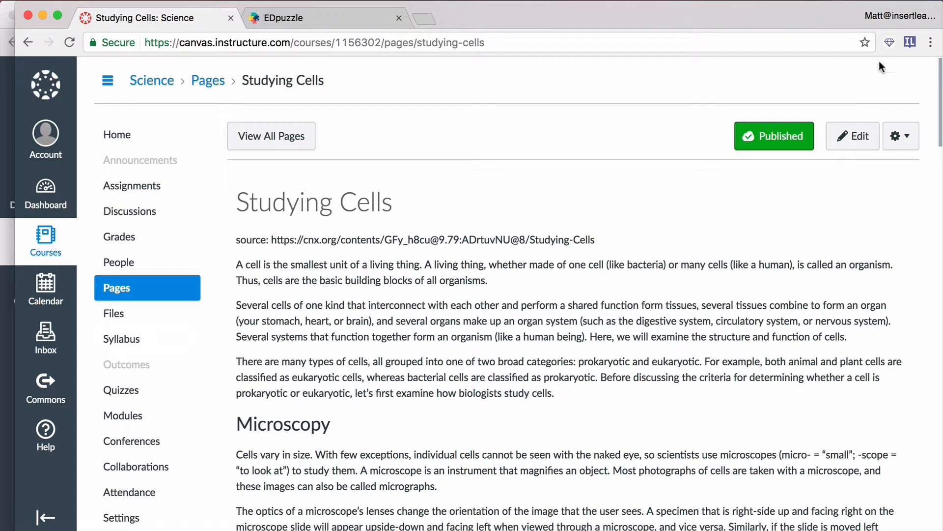
Turn on InsertLearning for the Studying Cells page and look through the article's text and images.
{"action": "left_click", "coordinate": [907, 49]}
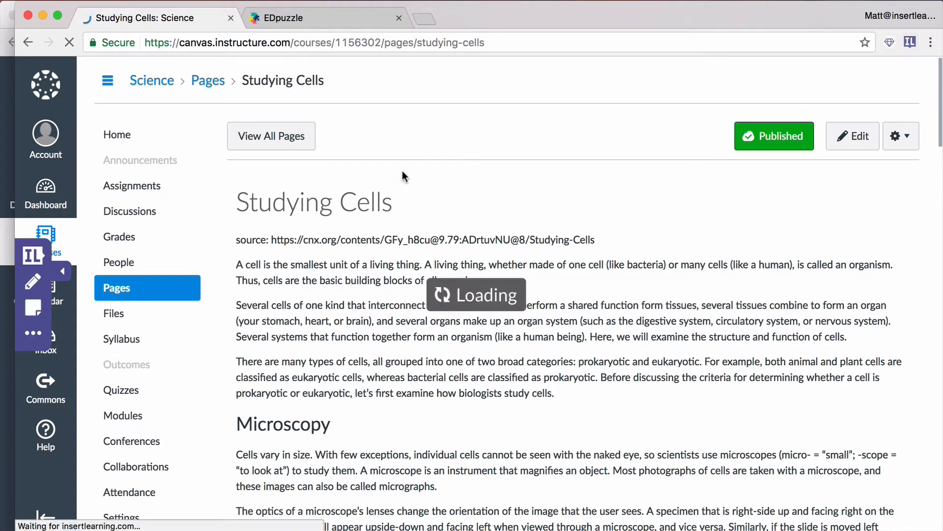
{"action": "scroll", "coordinate": [541, 284], "scroll_direction": "down", "scroll_amount": 1}
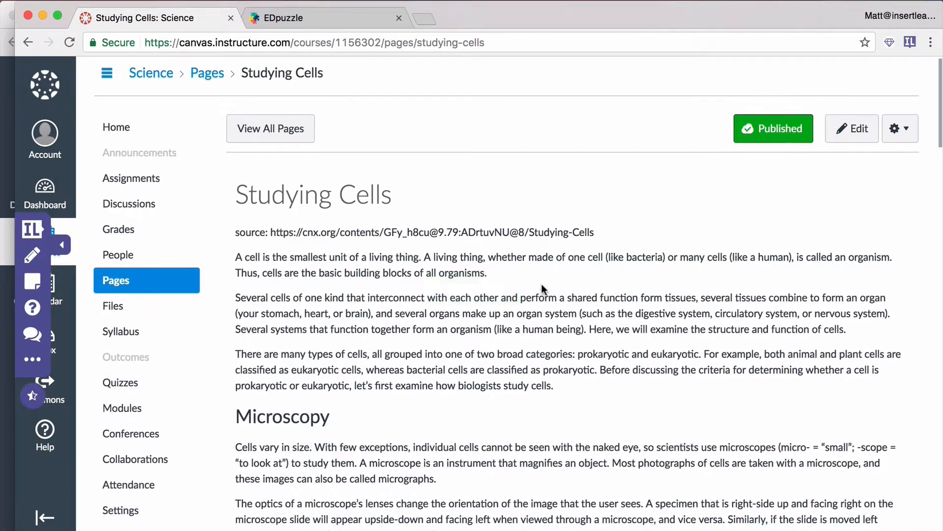
{"action": "scroll", "coordinate": [420, 264], "scroll_direction": "down", "scroll_amount": 10}
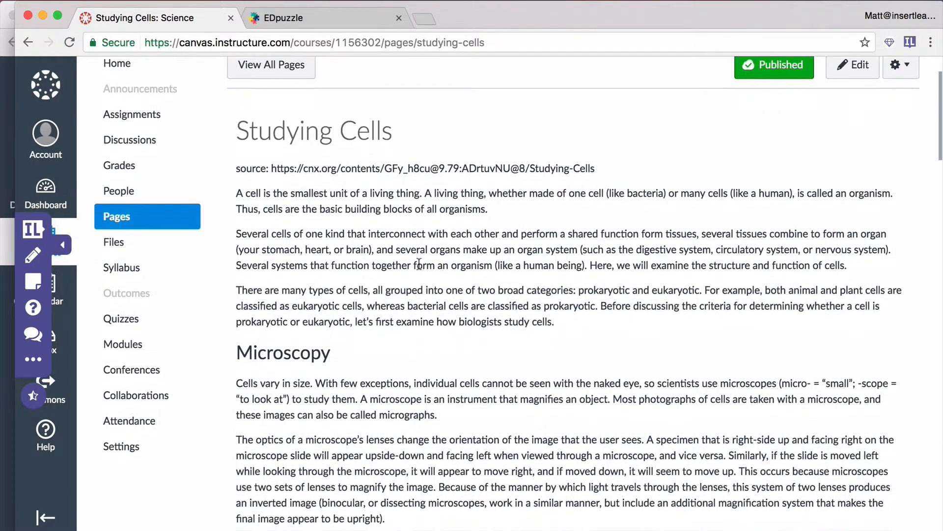
{"action": "scroll", "coordinate": [420, 264], "scroll_direction": "down", "scroll_amount": 12}
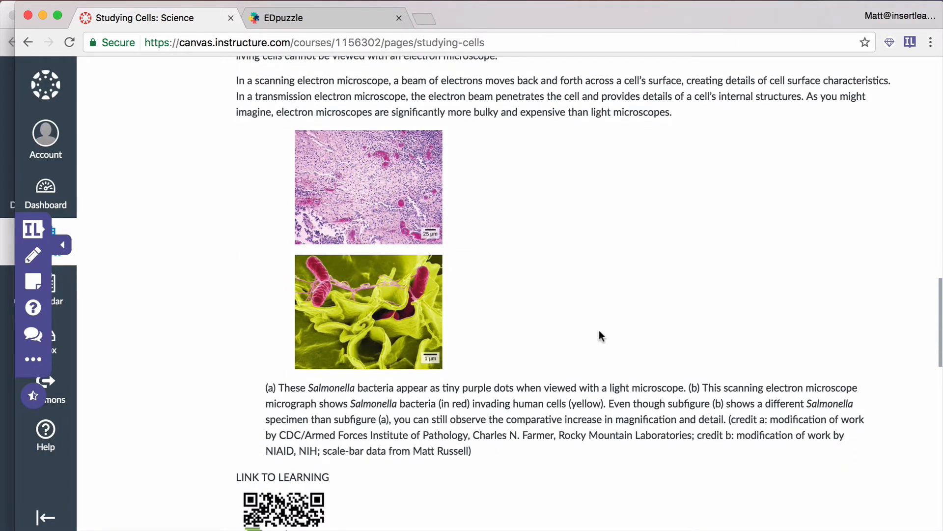
{"action": "scroll", "coordinate": [600, 333], "scroll_direction": "down", "scroll_amount": 4}
{"action": "scroll", "coordinate": [600, 332], "scroll_direction": "up", "scroll_amount": 20}
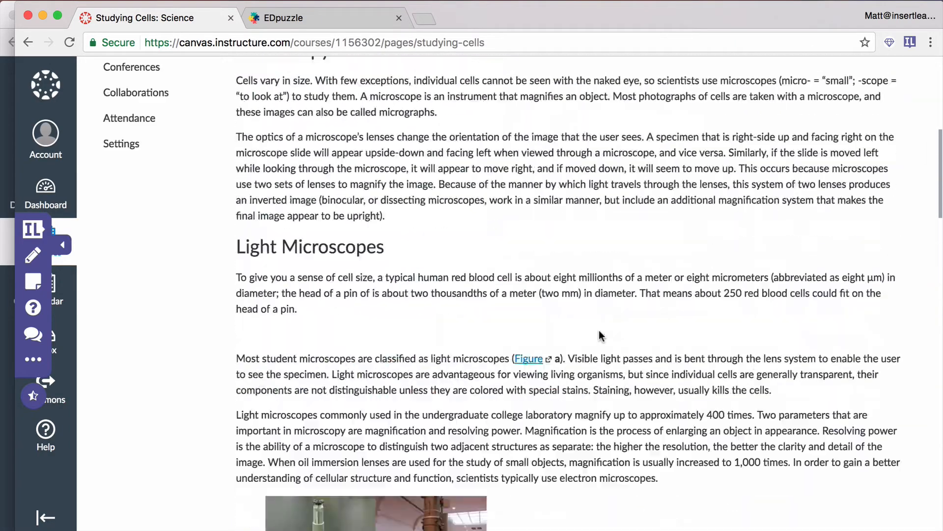
{"action": "scroll", "coordinate": [600, 332], "scroll_direction": "up", "scroll_amount": 7}
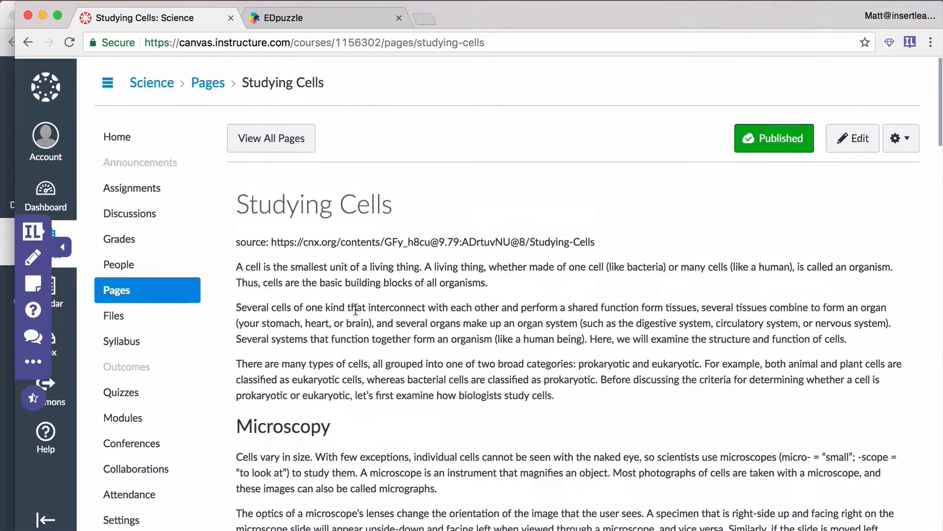
{"action": "scroll", "coordinate": [354, 305], "scroll_direction": "up", "scroll_amount": 2}
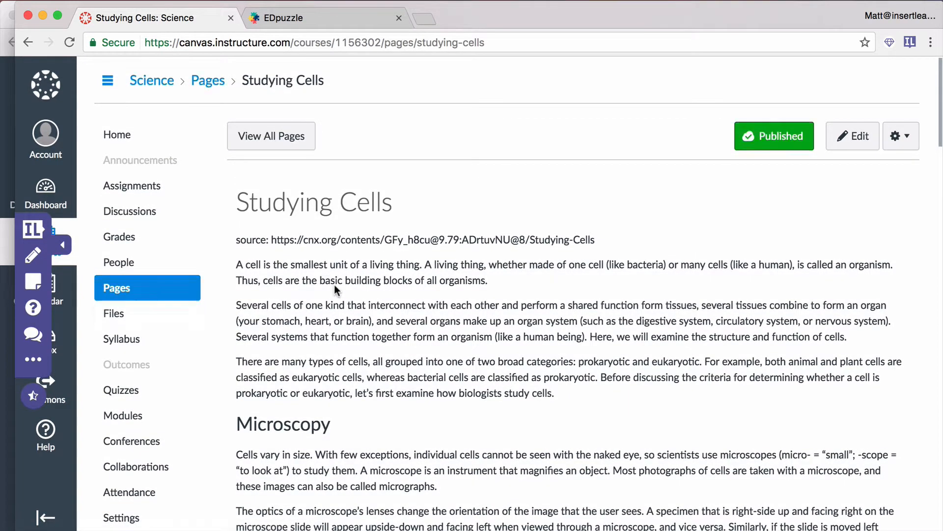
{"action": "scroll", "coordinate": [388, 429], "scroll_direction": "down", "scroll_amount": 5}
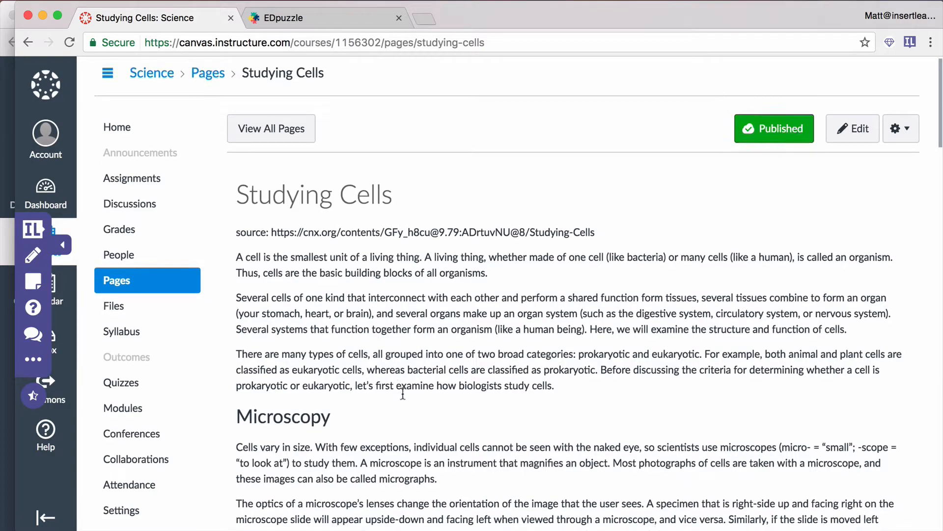
{"action": "scroll", "coordinate": [321, 205], "scroll_direction": "up", "scroll_amount": 5}
{"action": "scroll", "coordinate": [344, 354], "scroll_direction": "down", "scroll_amount": 1}
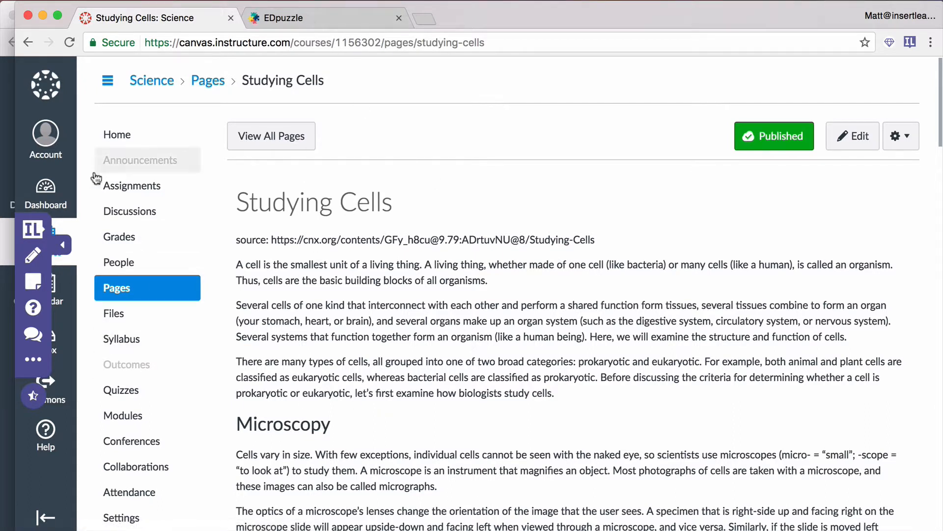
Insert the question "Pre-reading question: describe what you already know about the difference between prokaryotic and eukaryotic cells" below the page's first paragraph.
{"action": "left_click", "coordinate": [32, 310]}
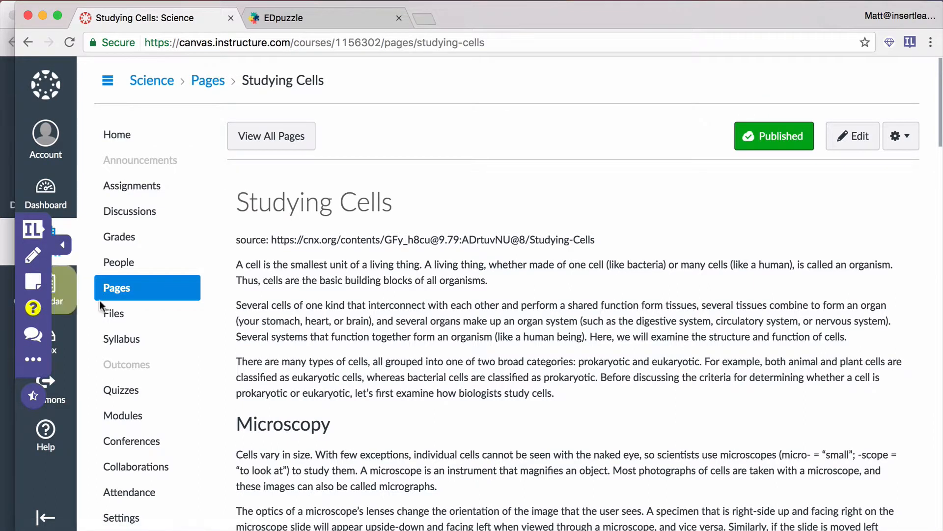
{"action": "left_click", "coordinate": [357, 273]}
{"action": "left_click", "coordinate": [449, 355]}
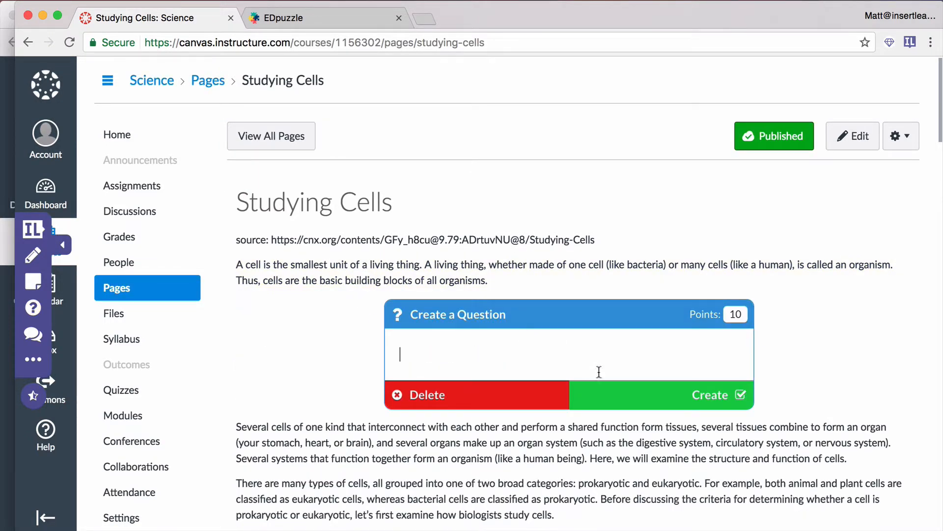
{"action": "type", "text": "pre-reading question: describe what you already know about the difference between prokaryotic and eukaryotic cells"}
{"action": "left_click", "coordinate": [402, 352]}
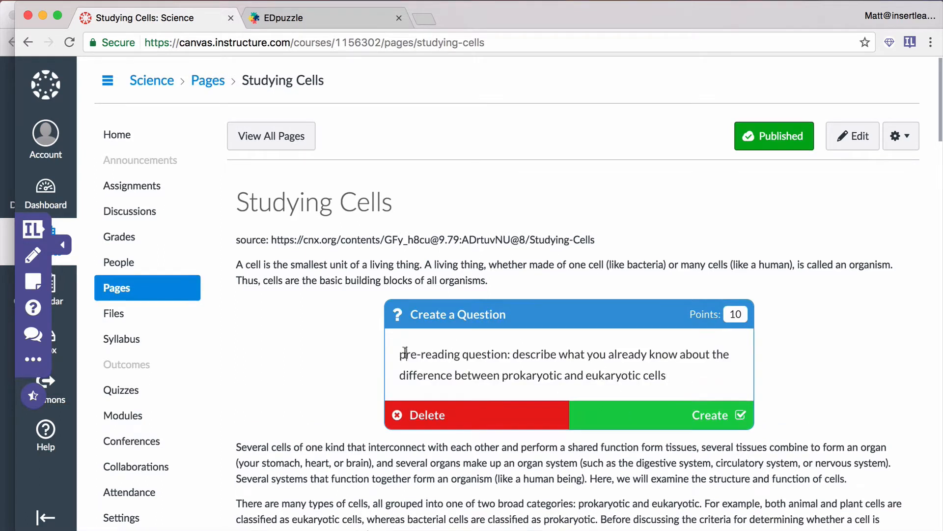
{"action": "key", "text": "Delete"}
{"action": "type", "text": "P"}
{"action": "left_click", "coordinate": [633, 421]}
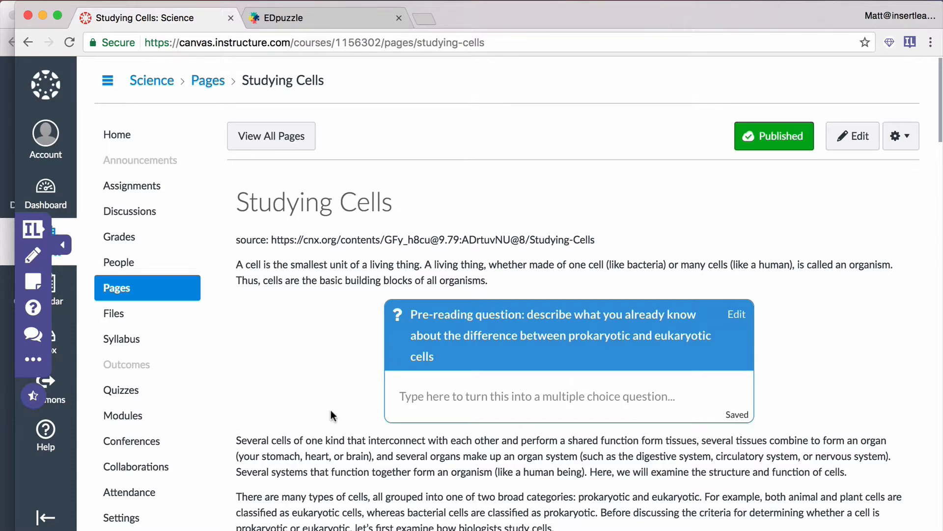
Look over the Microscopy section and check the Crash Course Eukaryopolis video in EDpuzzle, returning to the Studying Cells page.
{"action": "scroll", "coordinate": [331, 410], "scroll_direction": "down", "scroll_amount": 5}
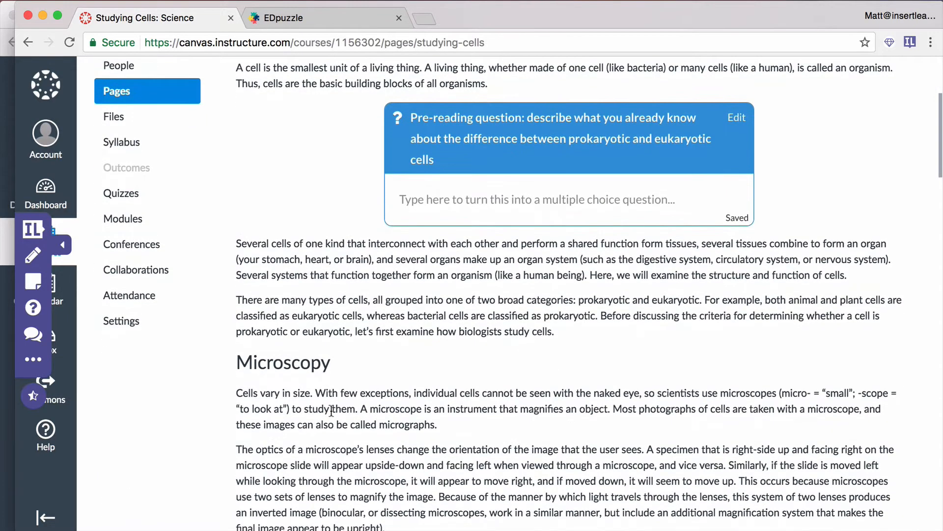
{"action": "scroll", "coordinate": [323, 362], "scroll_direction": "down", "scroll_amount": 1}
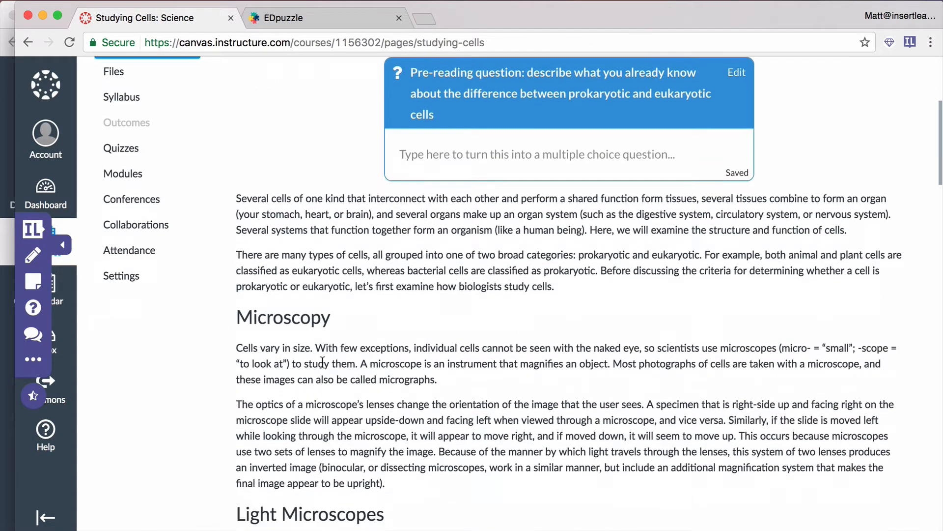
{"action": "scroll", "coordinate": [321, 362], "scroll_direction": "down", "scroll_amount": 2}
{"action": "scroll", "coordinate": [152, 270], "scroll_direction": "up", "scroll_amount": 2}
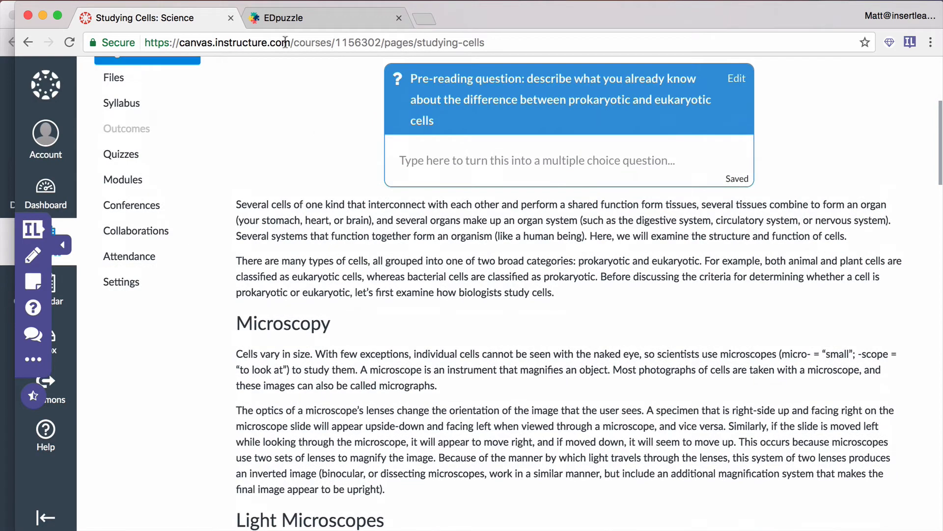
{"action": "left_click", "coordinate": [290, 18]}
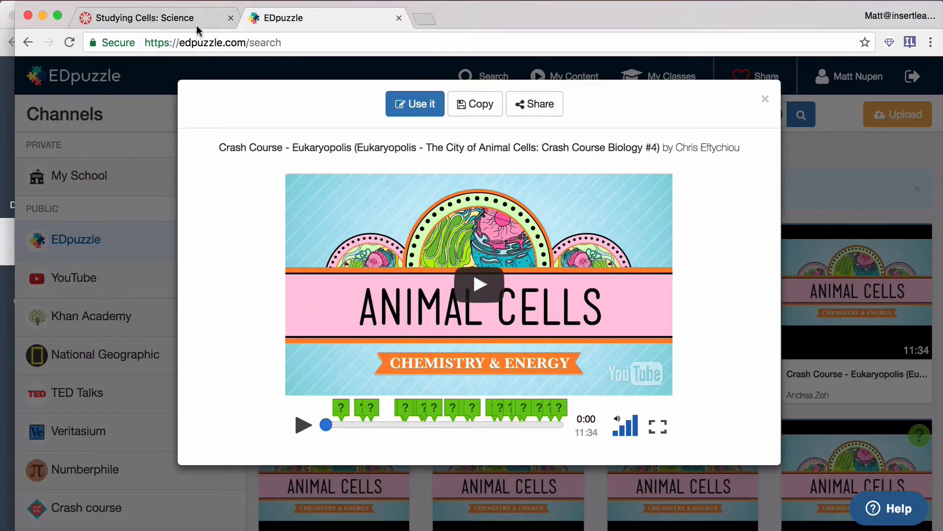
{"action": "left_click", "coordinate": [183, 19]}
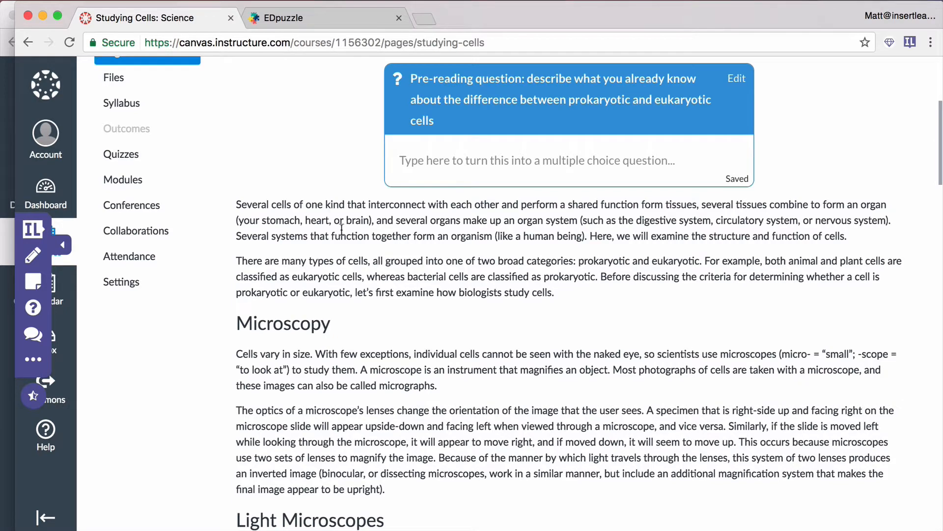
Insert an empty sticky note below the paragraph on prokaryotic and eukaryotic cell categories, just above the Microscopy heading.
{"action": "scroll", "coordinate": [342, 229], "scroll_direction": "up", "scroll_amount": 4}
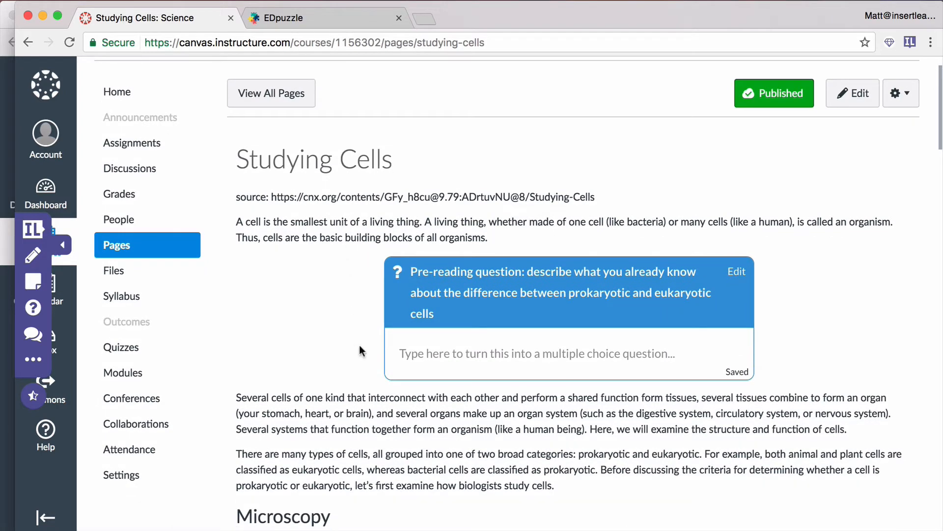
{"action": "scroll", "coordinate": [266, 342], "scroll_direction": "down", "scroll_amount": 2}
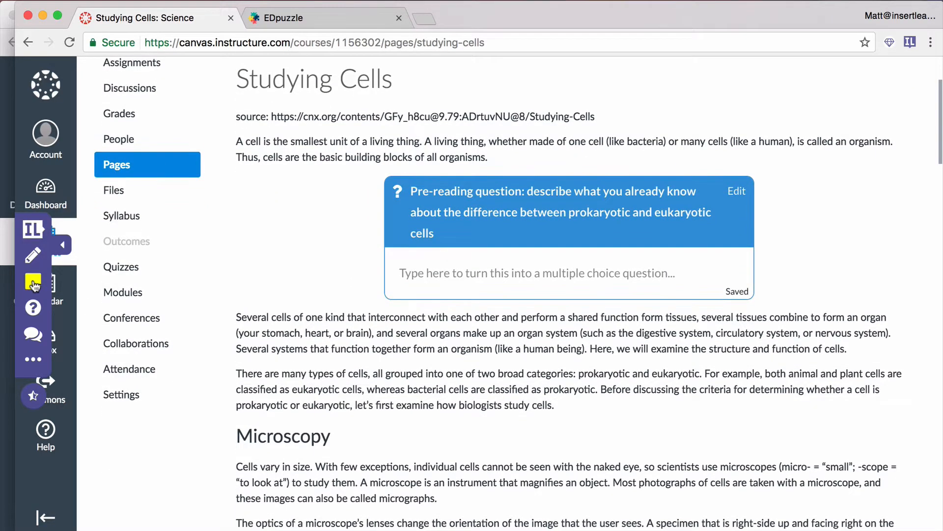
{"action": "left_click", "coordinate": [33, 284]}
{"action": "left_click", "coordinate": [401, 390]}
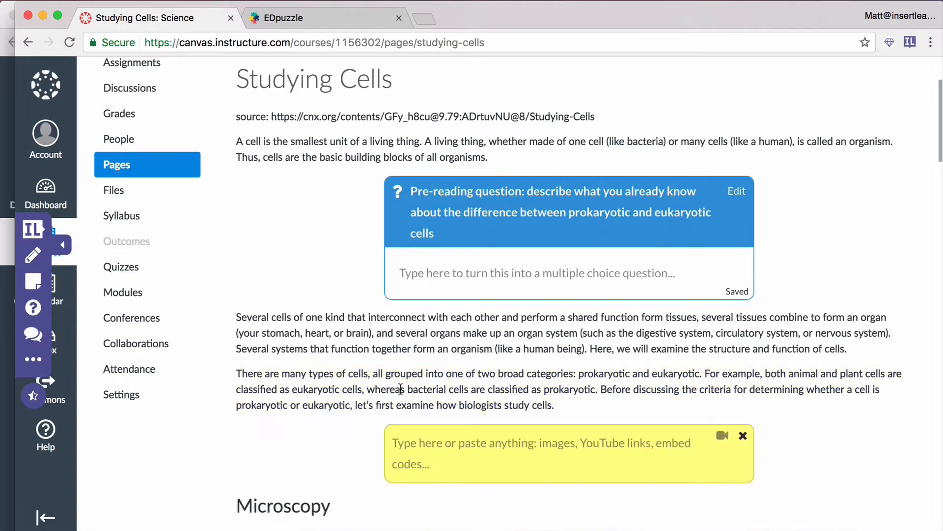
Switch to EDpuzzle and copy the Medium embed code from the Crash Course Eukaryopolis video's sharing options.
{"action": "left_click", "coordinate": [305, 19]}
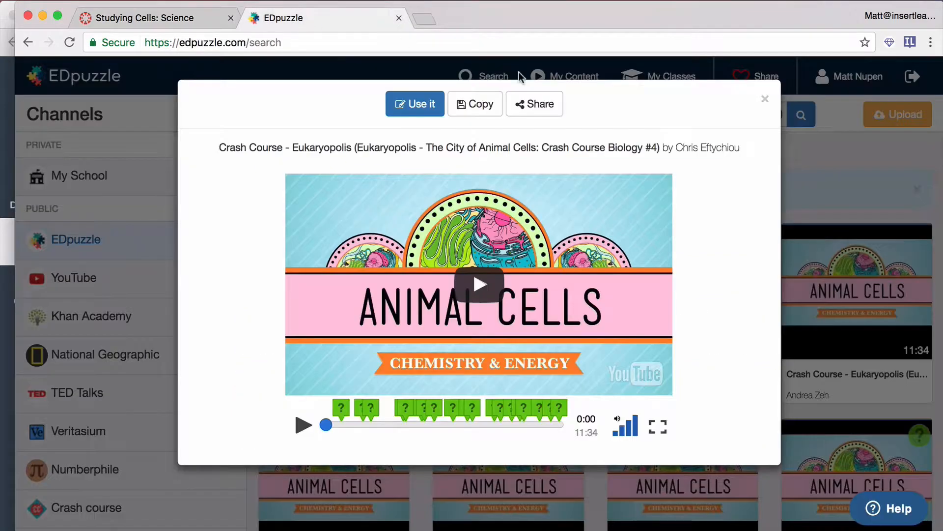
{"action": "left_click", "coordinate": [537, 109]}
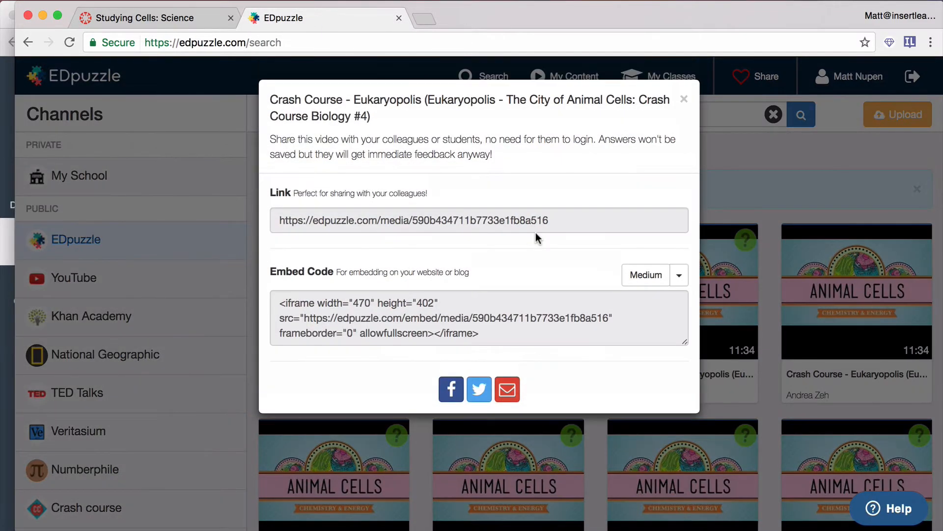
{"action": "left_click", "coordinate": [471, 316]}
{"action": "left_click_drag", "start_coordinate": [471, 316], "coordinate": [418, 316]}
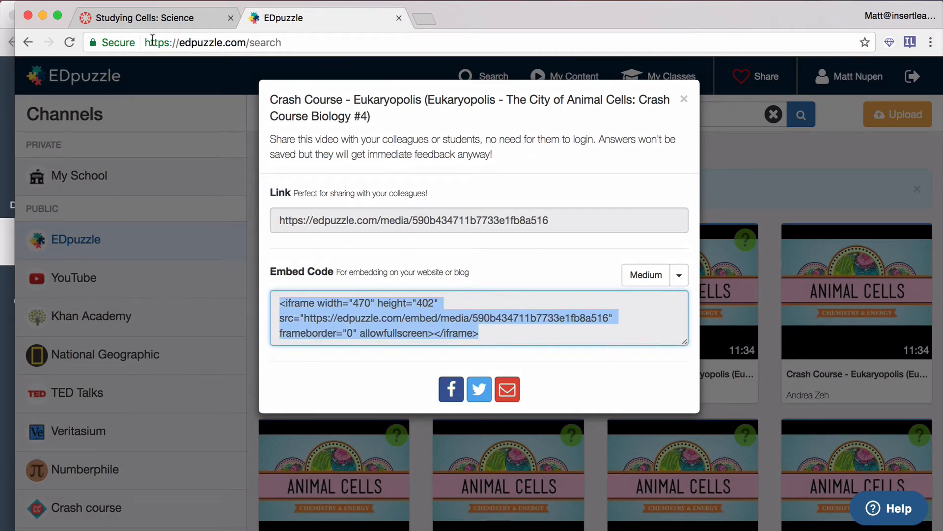
{"action": "left_click", "coordinate": [179, 22]}
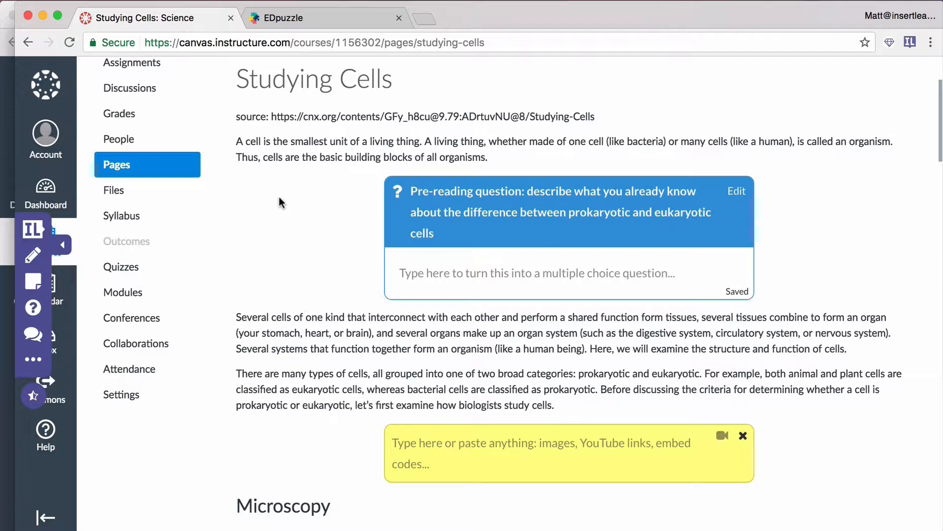
{"action": "left_click", "coordinate": [451, 448]}
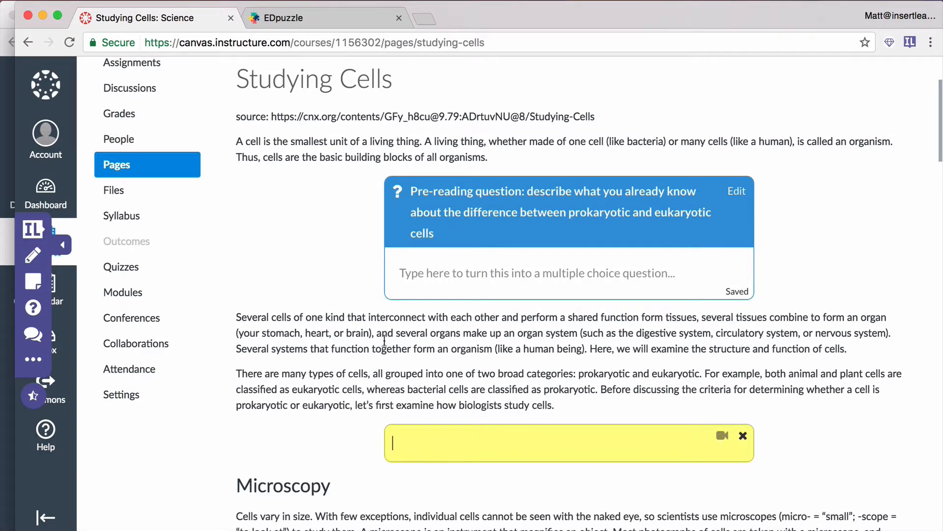
{"action": "left_click", "coordinate": [305, 18]}
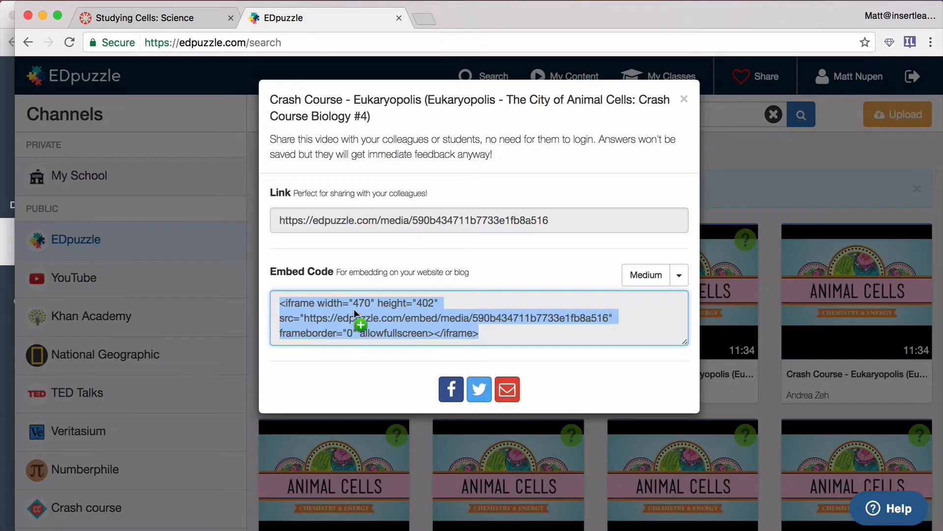
Return to the Studying Cells page and embed the EDpuzzle video in the empty sticky note.
{"action": "left_click", "coordinate": [193, 18]}
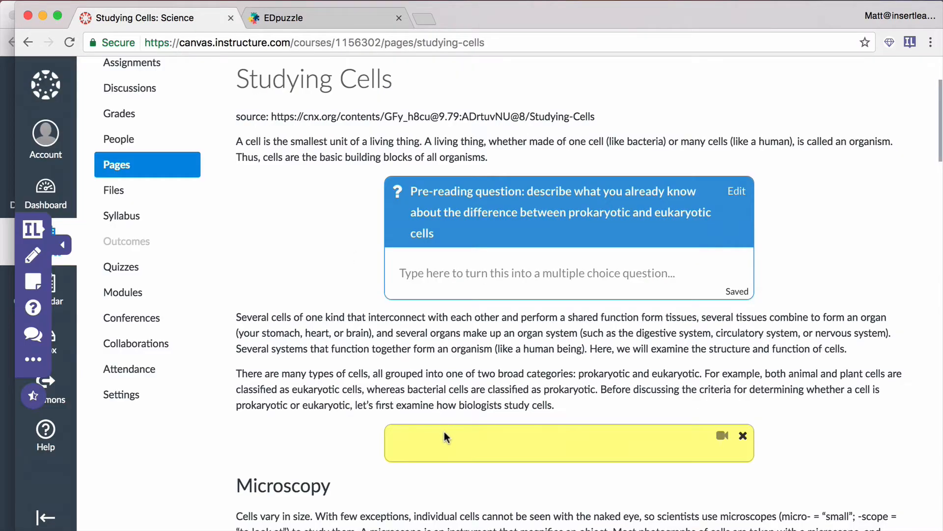
{"action": "key", "text": "cmd+v"}
{"action": "scroll", "coordinate": [305, 401], "scroll_direction": "down", "scroll_amount": 5}
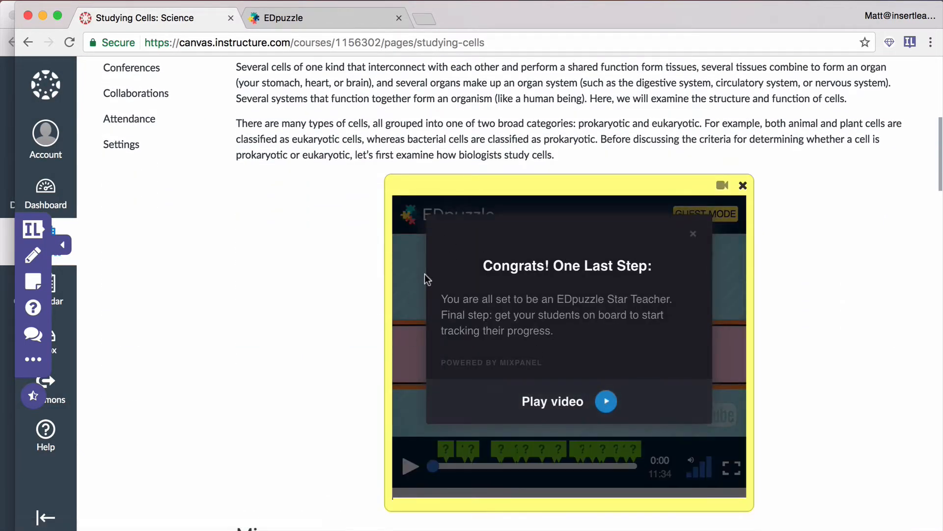
Check which classes the lesson can be assigned to, and close the class list without changing the assignment.
{"action": "scroll", "coordinate": [276, 189], "scroll_direction": "up", "scroll_amount": 7}
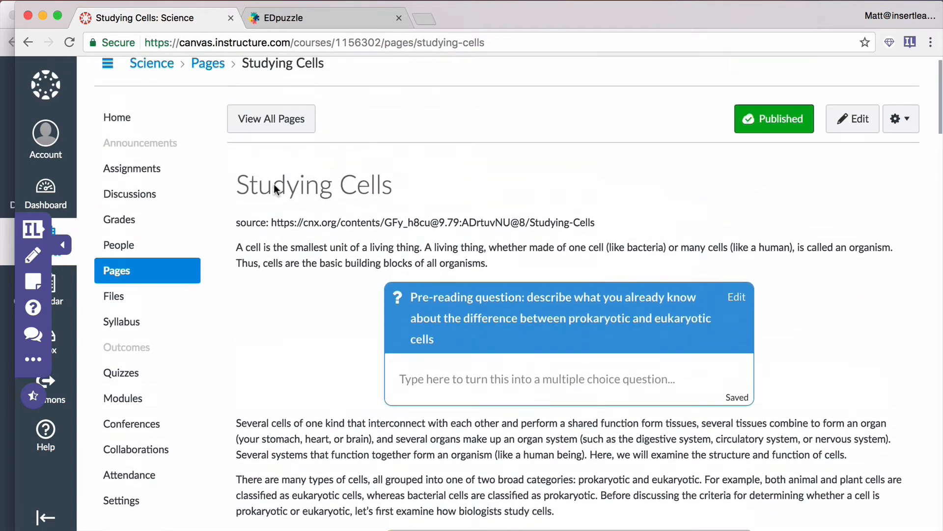
{"action": "scroll", "coordinate": [277, 190], "scroll_direction": "up", "scroll_amount": 1}
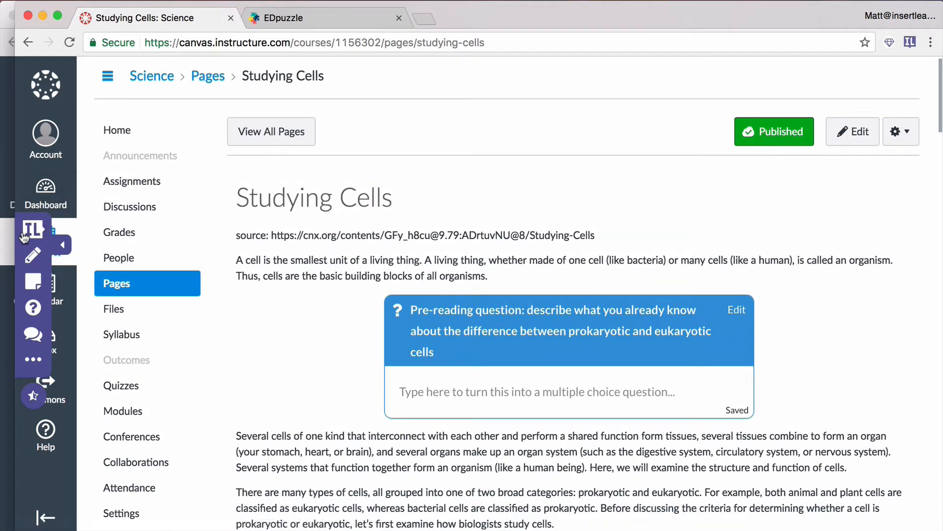
{"action": "left_click", "coordinate": [26, 232]}
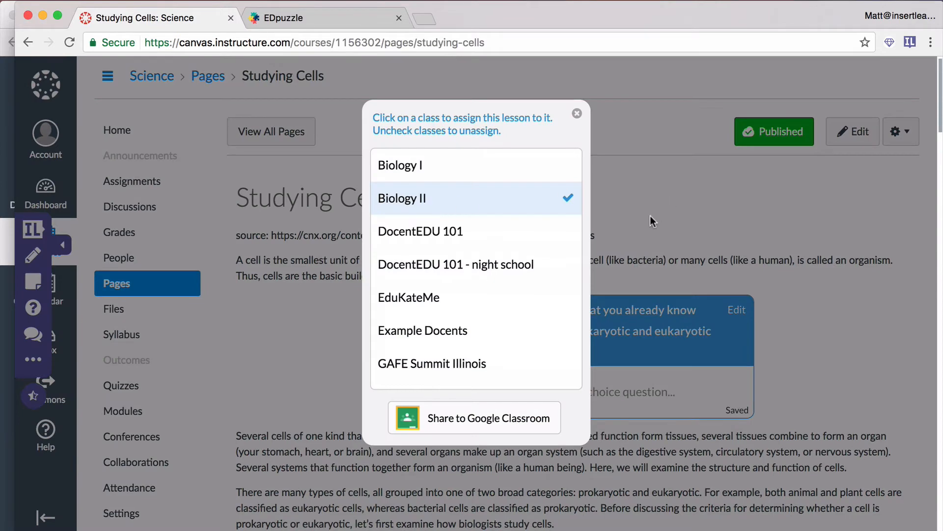
{"action": "left_click", "coordinate": [650, 219]}
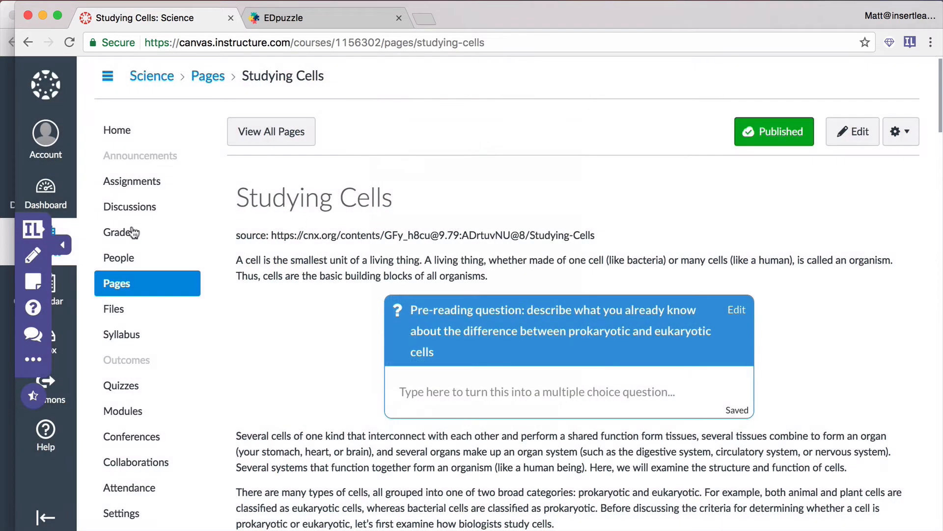
Switch to the student's browser window and turn on InsertLearning for the Studying Cells page.
{"action": "left_click", "coordinate": [4, 190]}
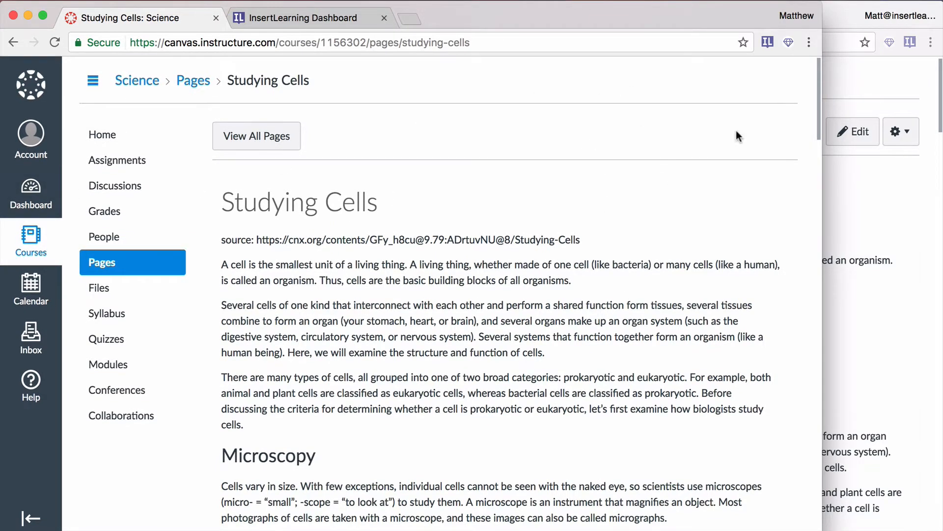
{"action": "left_click", "coordinate": [769, 45]}
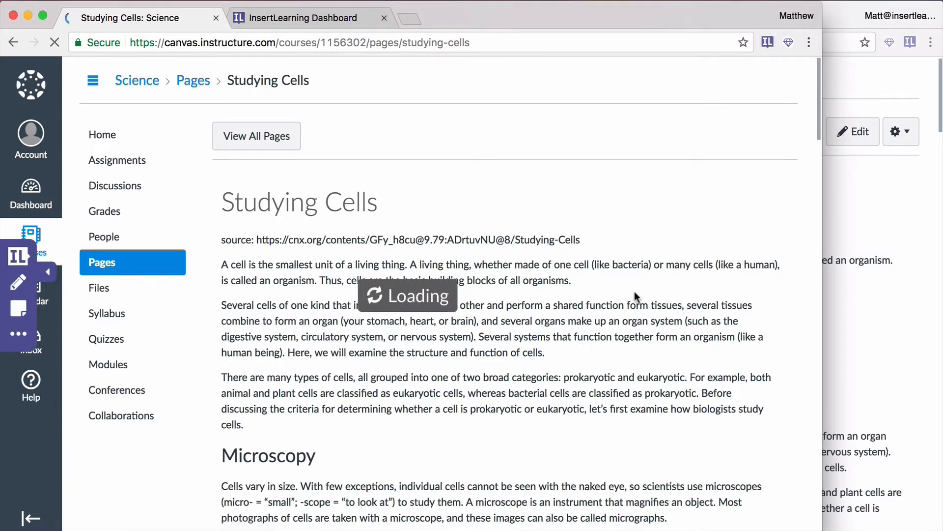
Answer the pre-reading question about prokaryotic and eukaryotic cells with "i know that...".
{"action": "scroll", "coordinate": [554, 299], "scroll_direction": "down", "scroll_amount": 5}
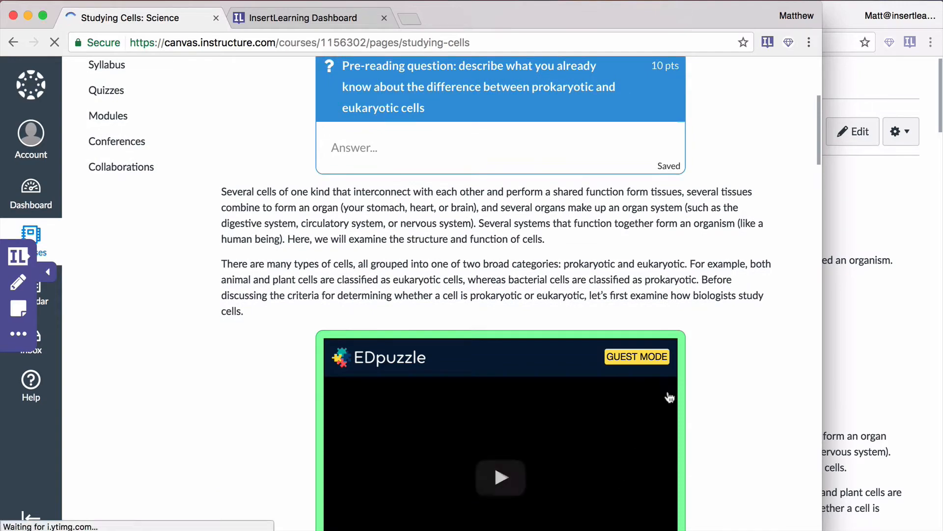
{"action": "scroll", "coordinate": [700, 344], "scroll_direction": "down", "scroll_amount": 3}
{"action": "scroll", "coordinate": [699, 344], "scroll_direction": "up", "scroll_amount": 8}
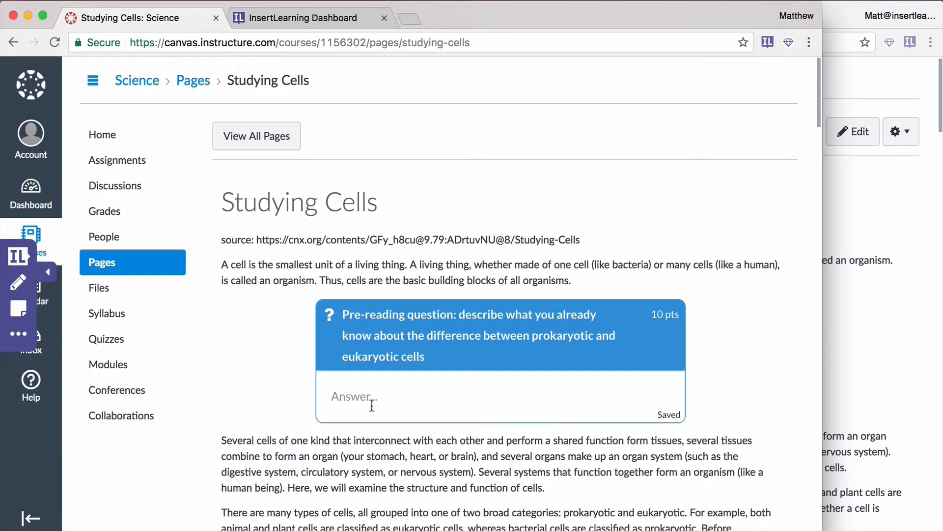
{"action": "left_click", "coordinate": [373, 404]}
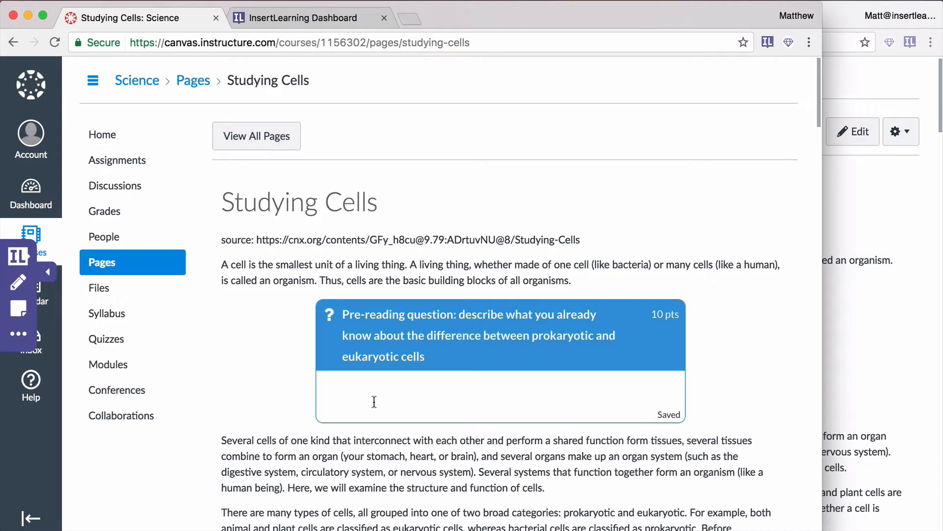
{"action": "type", "text": "i know that..."}
Highlight "A living thing" and "bacteria" in the first paragraph of the Studying Cells page.
{"action": "scroll", "coordinate": [239, 264], "scroll_direction": "down", "scroll_amount": 3}
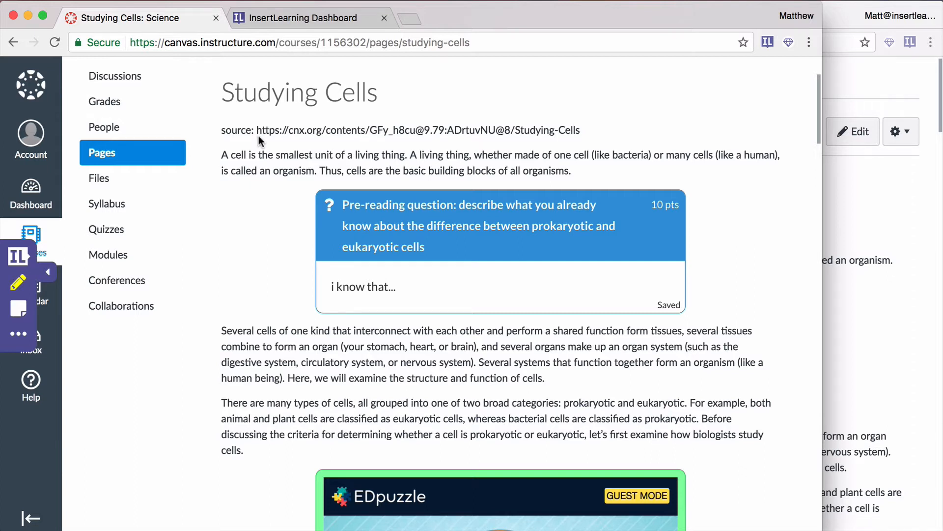
{"action": "scroll", "coordinate": [259, 136], "scroll_direction": "up", "scroll_amount": 1}
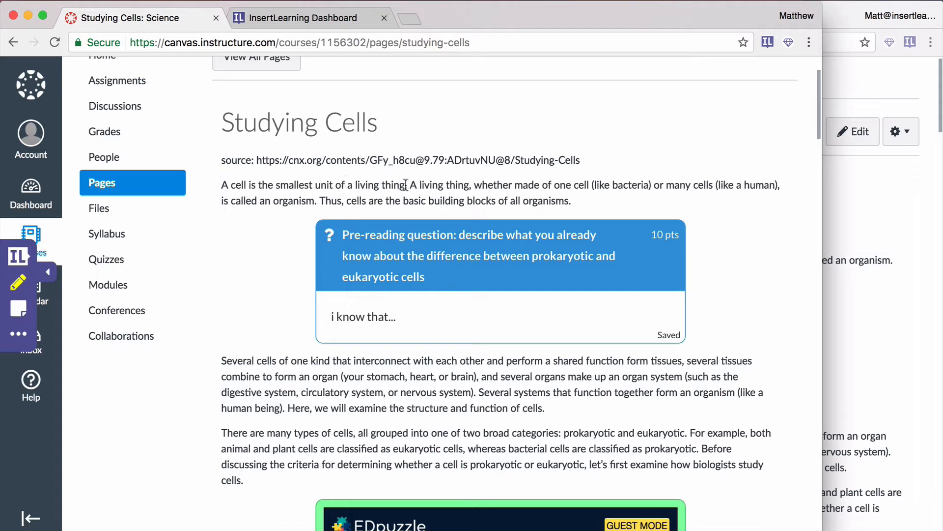
{"action": "left_click_drag", "start_coordinate": [410, 186], "coordinate": [469, 186]}
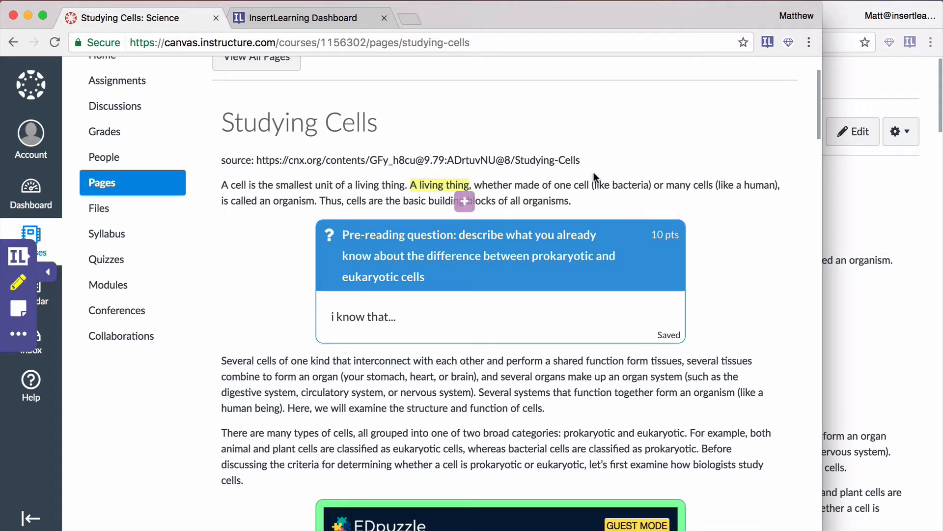
{"action": "left_click_drag", "start_coordinate": [613, 186], "coordinate": [649, 185]}
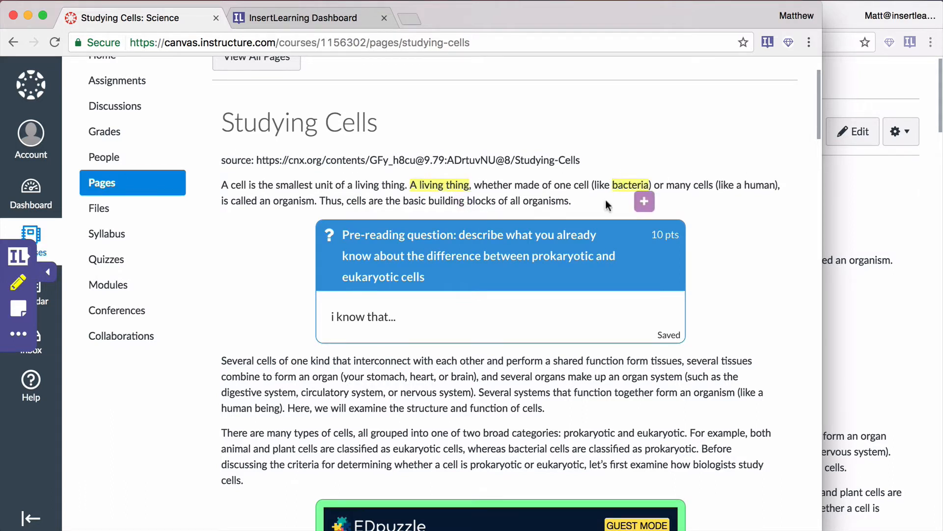
Attach the comment "single celled. eukaryotic or pro?" to the highlighted word "bacteria".
{"action": "left_click", "coordinate": [644, 202]}
{"action": "type", "text": "single celled.  eu"}
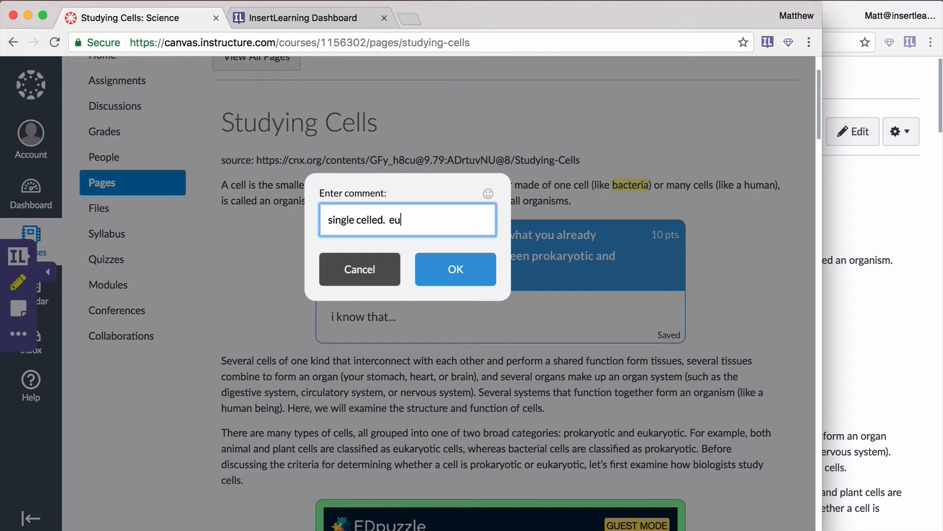
{"action": "type", "text": "karyotic ro pro"}
{"action": "type", "text": "r pr"}
{"action": "type", "text": "o?"}
{"action": "left_click", "coordinate": [467, 275]}
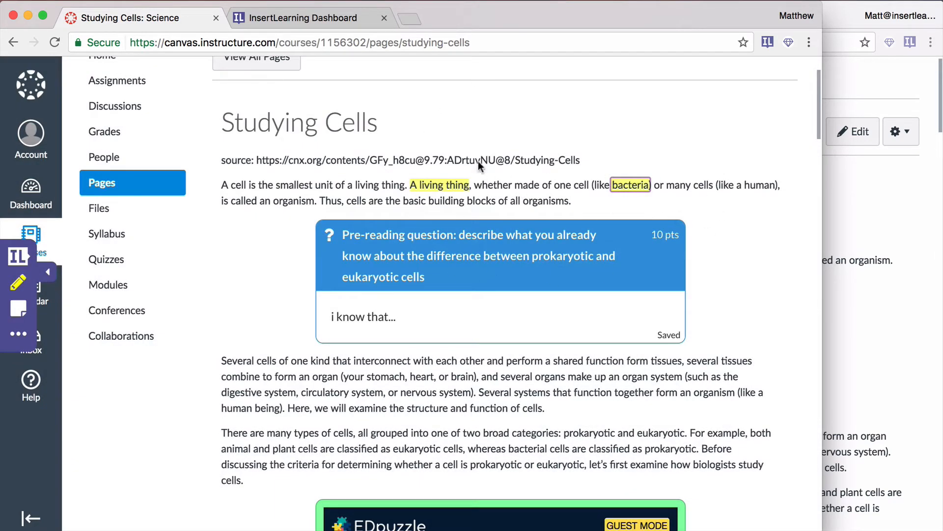
Switch to the teacher's browser window and show the student's highlights on the lesson, checking the commented word "bacteria".
{"action": "left_click", "coordinate": [877, 215]}
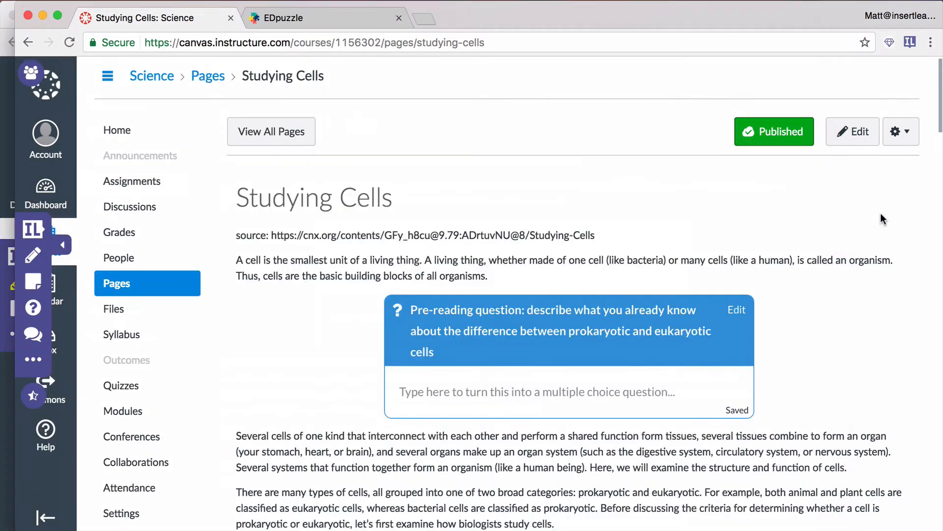
{"action": "left_click", "coordinate": [34, 75]}
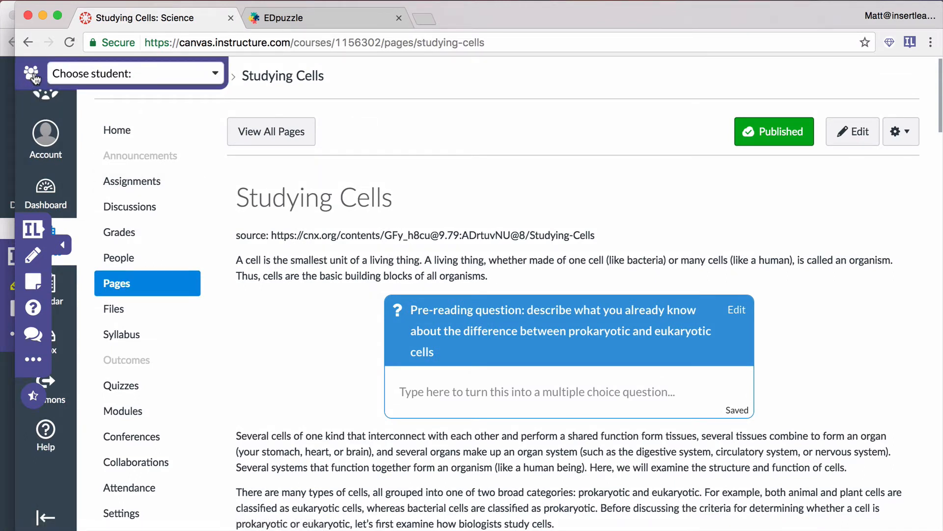
{"action": "left_click", "coordinate": [113, 75]}
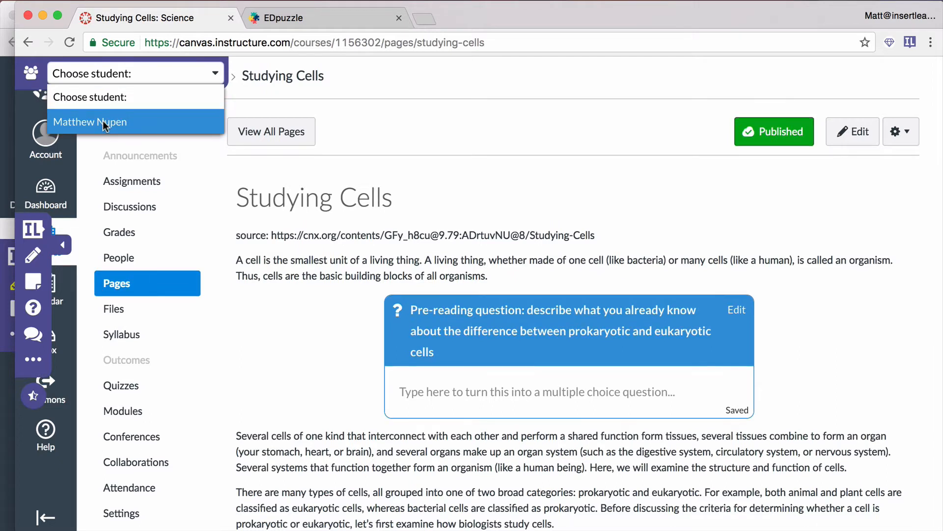
{"action": "left_click", "coordinate": [103, 120]}
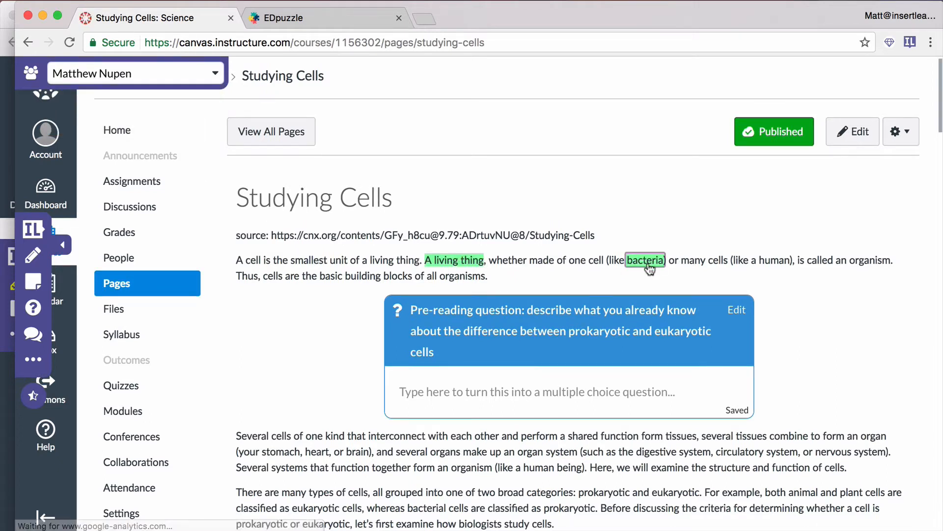
{"action": "mouse_move", "coordinate": [652, 265]}
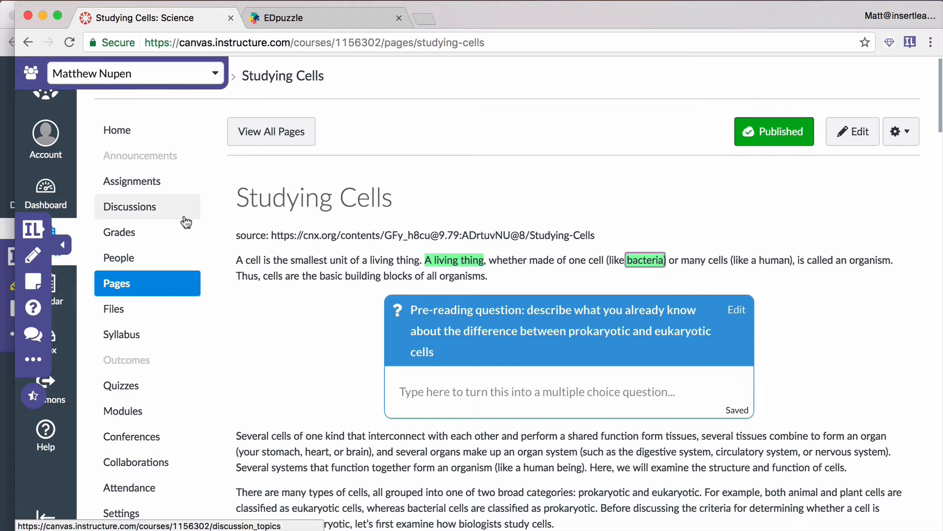
Review the lesson's class assignments and Google Classroom sharing option again, and close the class list without changing anything.
{"action": "left_click", "coordinate": [32, 229]}
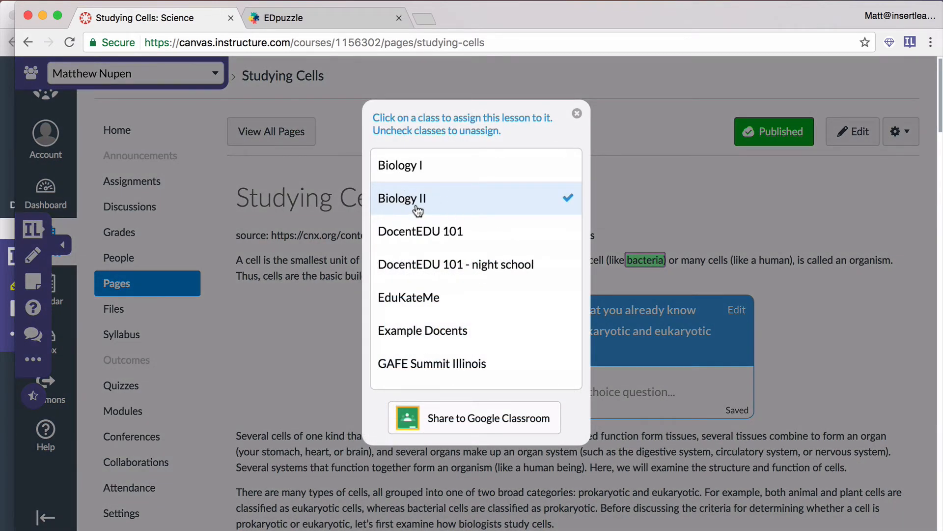
{"action": "left_click", "coordinate": [576, 113]}
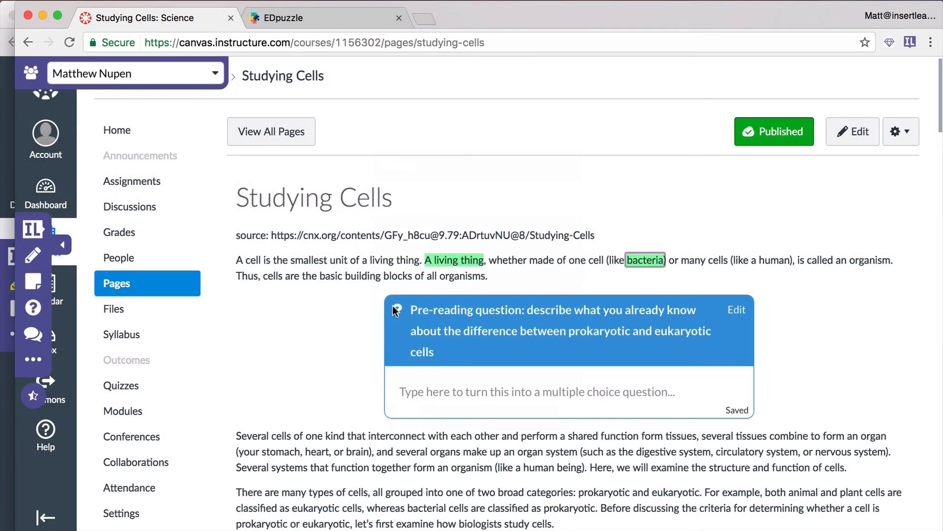
{"action": "left_click", "coordinate": [34, 230]}
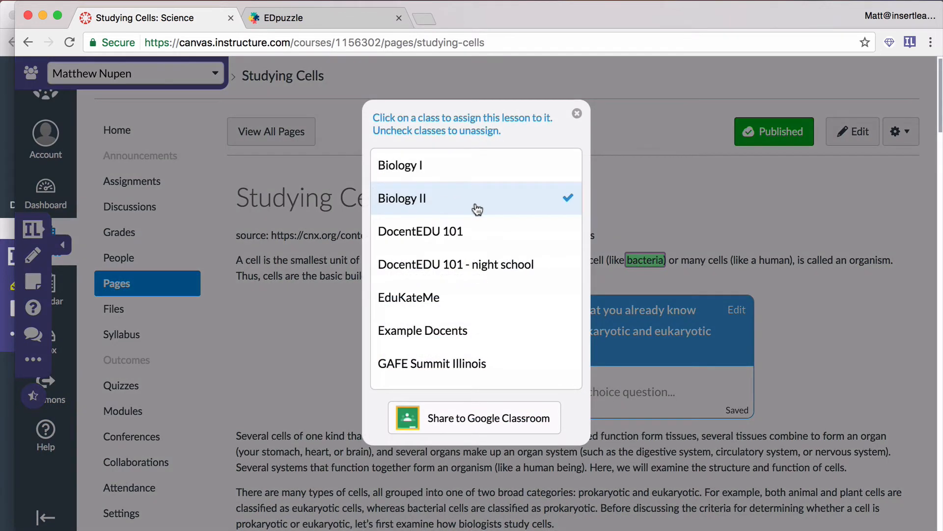
{"action": "left_click", "coordinate": [578, 115]}
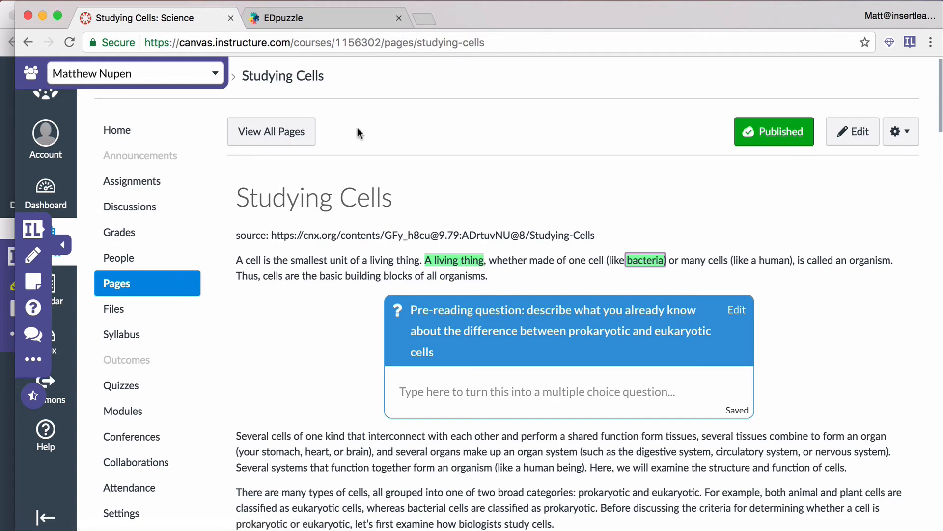
Create a discussion titled "What is the discussion topic?" below the paragraph on the optics of microscope lenses.
{"action": "scroll", "coordinate": [342, 306], "scroll_direction": "down", "scroll_amount": 7}
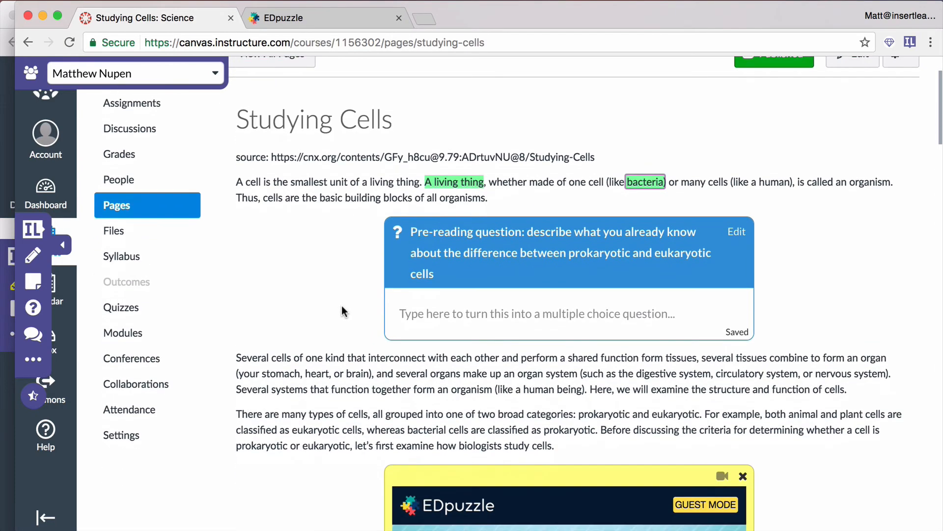
{"action": "scroll", "coordinate": [264, 301], "scroll_direction": "down", "scroll_amount": 6}
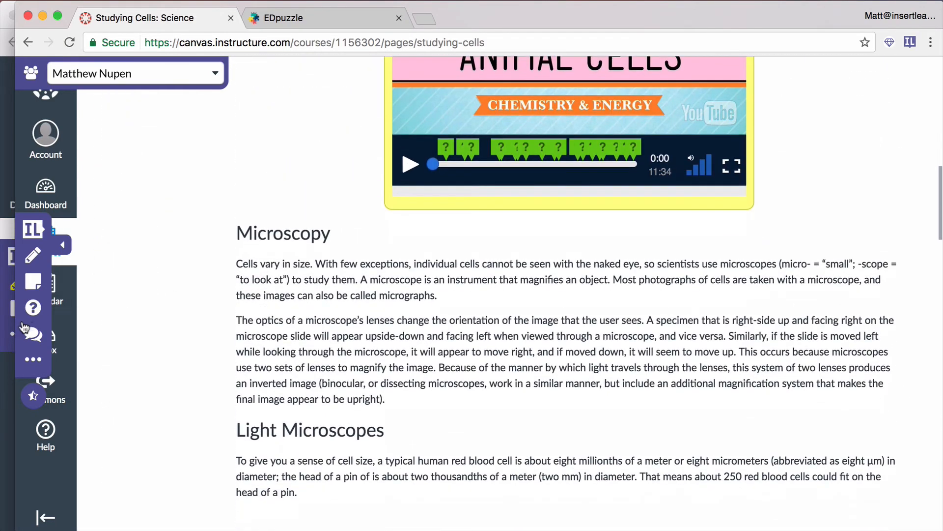
{"action": "left_click", "coordinate": [33, 337]}
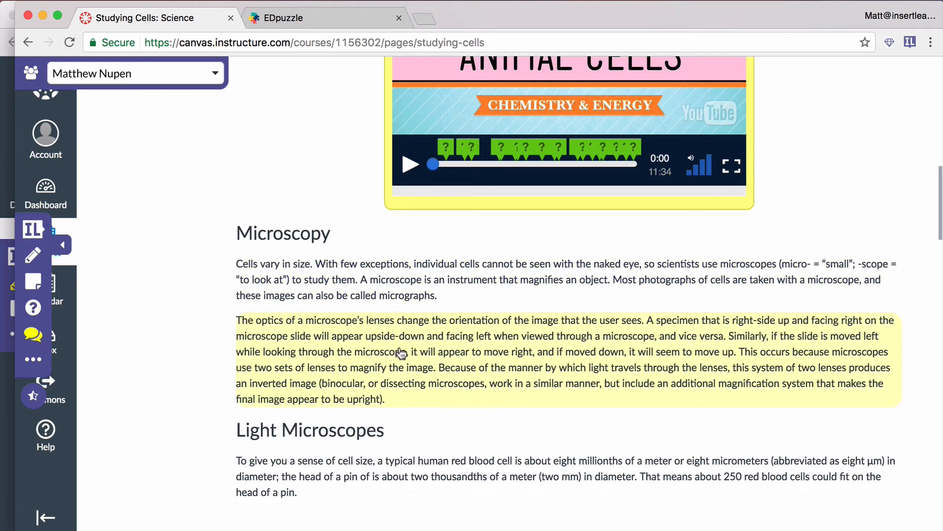
{"action": "left_click", "coordinate": [423, 364]}
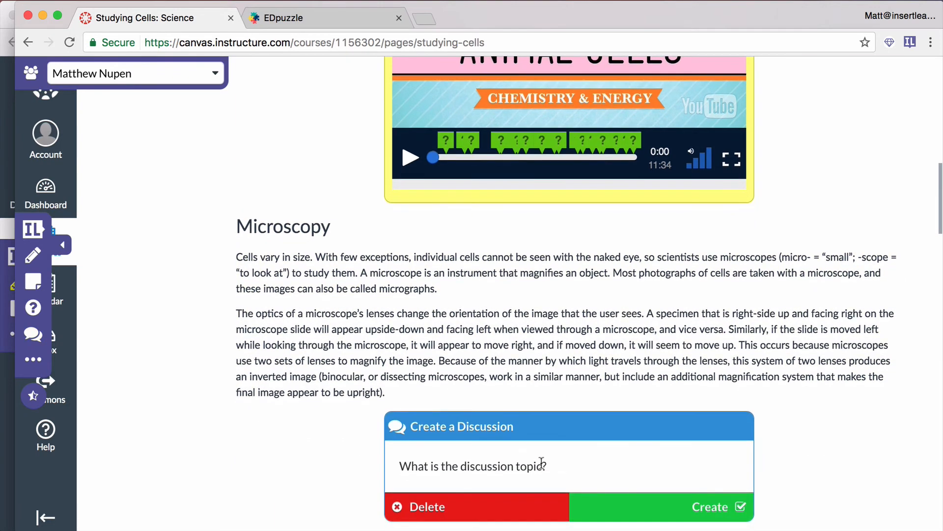
{"action": "scroll", "coordinate": [741, 396], "scroll_direction": "down", "scroll_amount": 3}
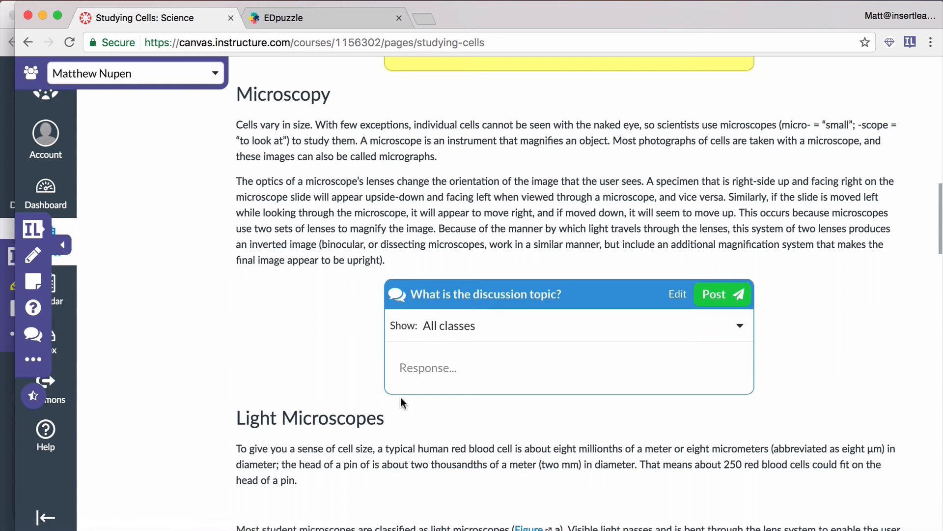
{"action": "scroll", "coordinate": [298, 417], "scroll_direction": "down", "scroll_amount": 2}
{"action": "scroll", "coordinate": [298, 417], "scroll_direction": "down", "scroll_amount": 3}
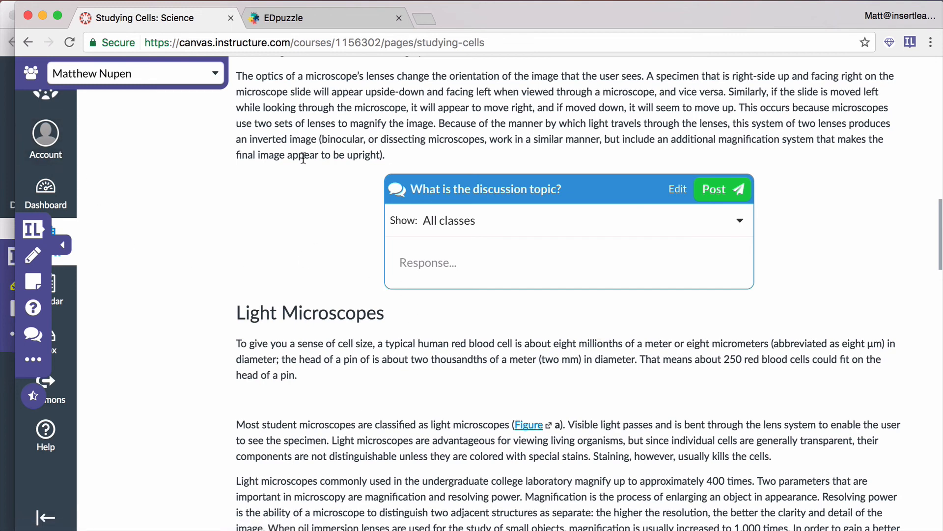
{"action": "scroll", "coordinate": [331, 169], "scroll_direction": "up", "scroll_amount": 9}
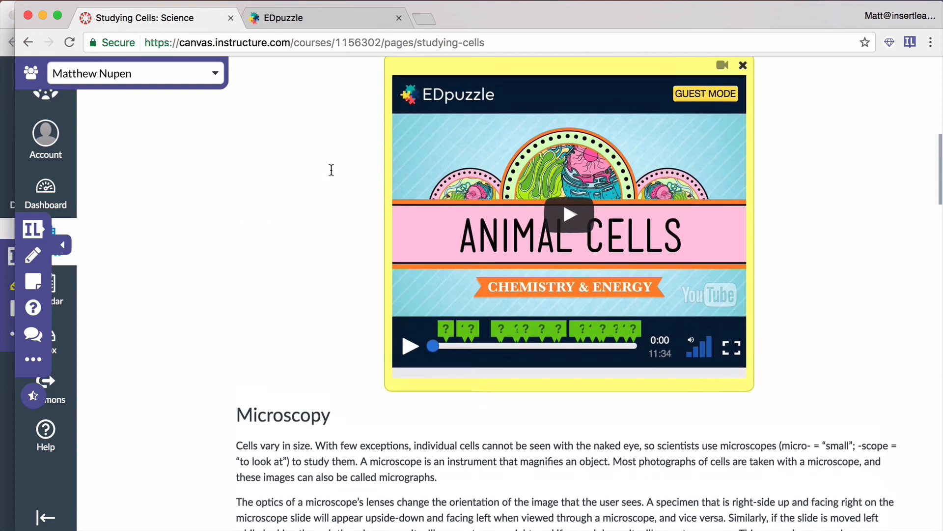
{"action": "scroll", "coordinate": [331, 169], "scroll_direction": "up", "scroll_amount": 8}
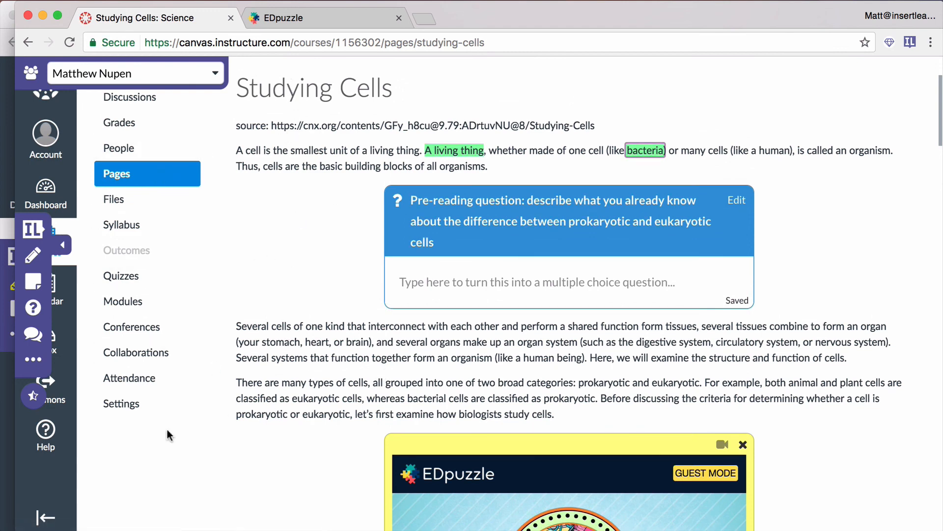
{"action": "left_click", "coordinate": [517, 0]}
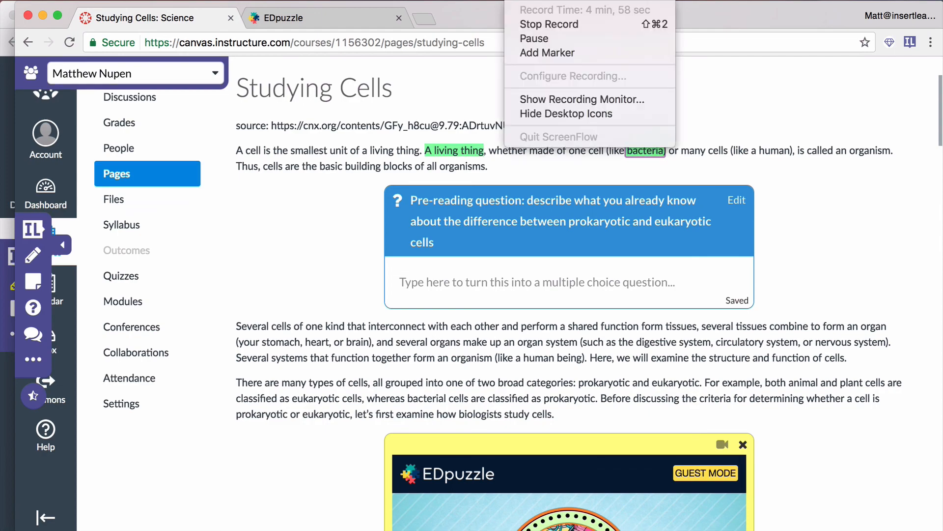